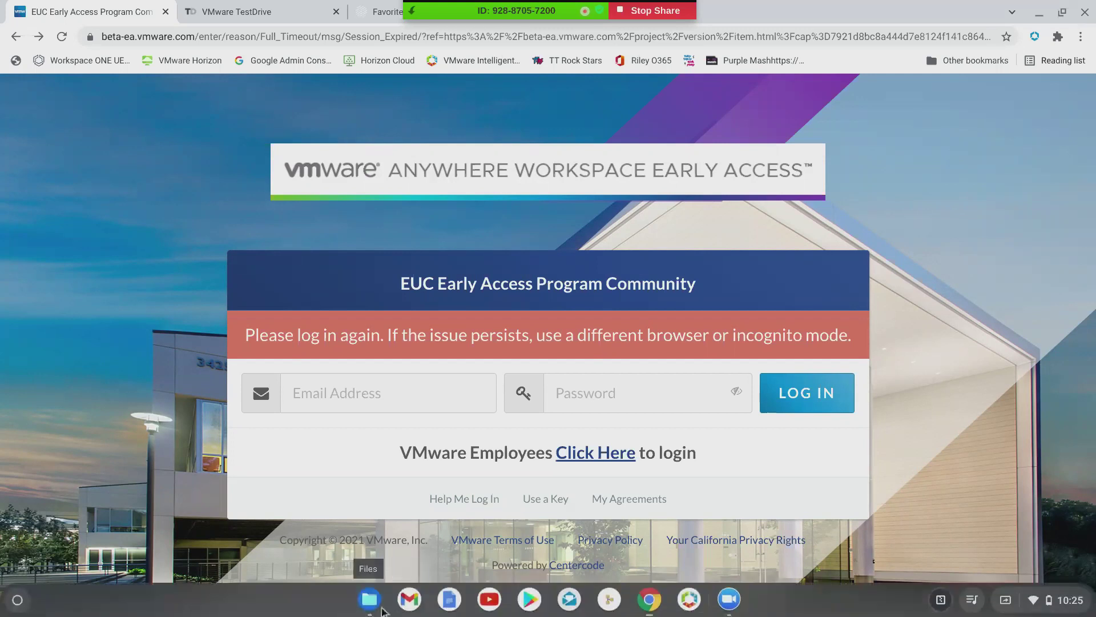
Step: Look inside New folder in the Files app's Downloads, then minimize Files back to Chrome
click(369, 600)
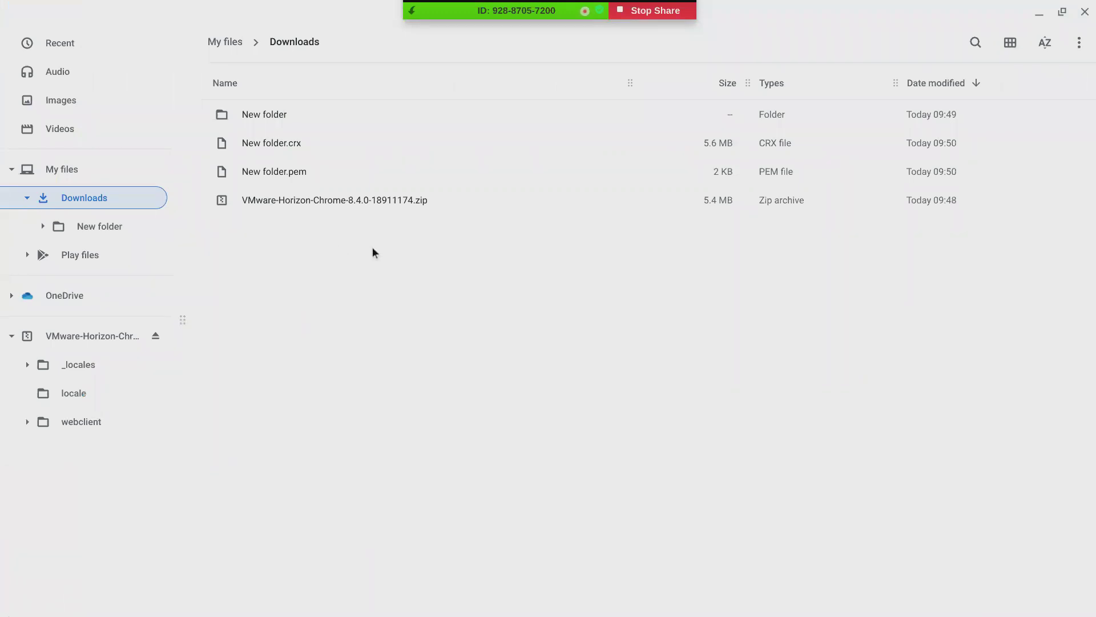
double_click(272, 113)
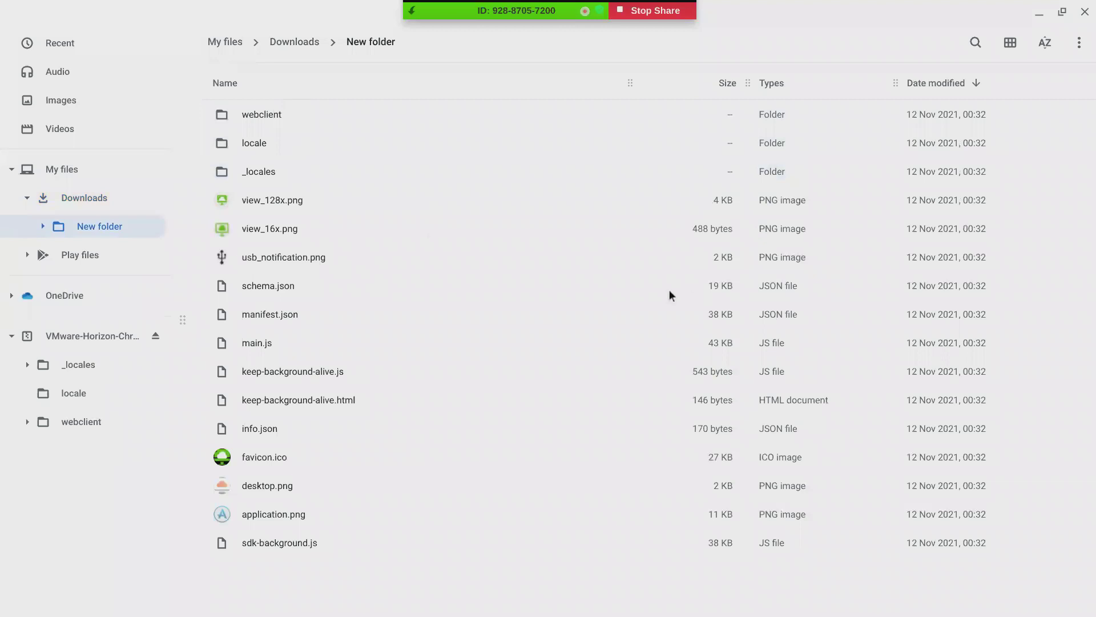
click(287, 51)
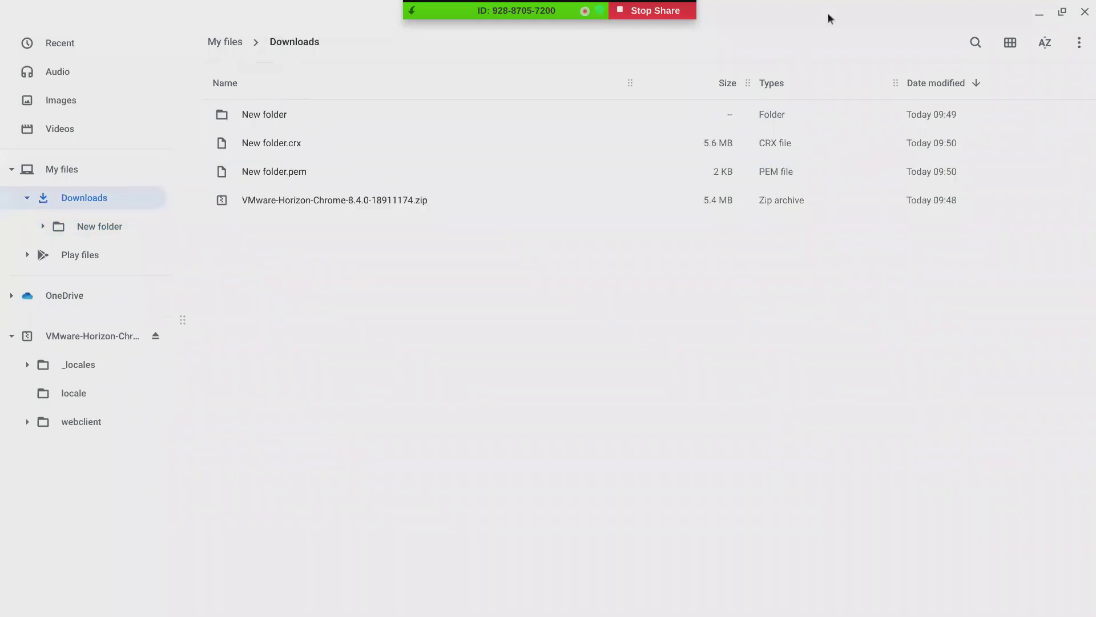
click(1040, 16)
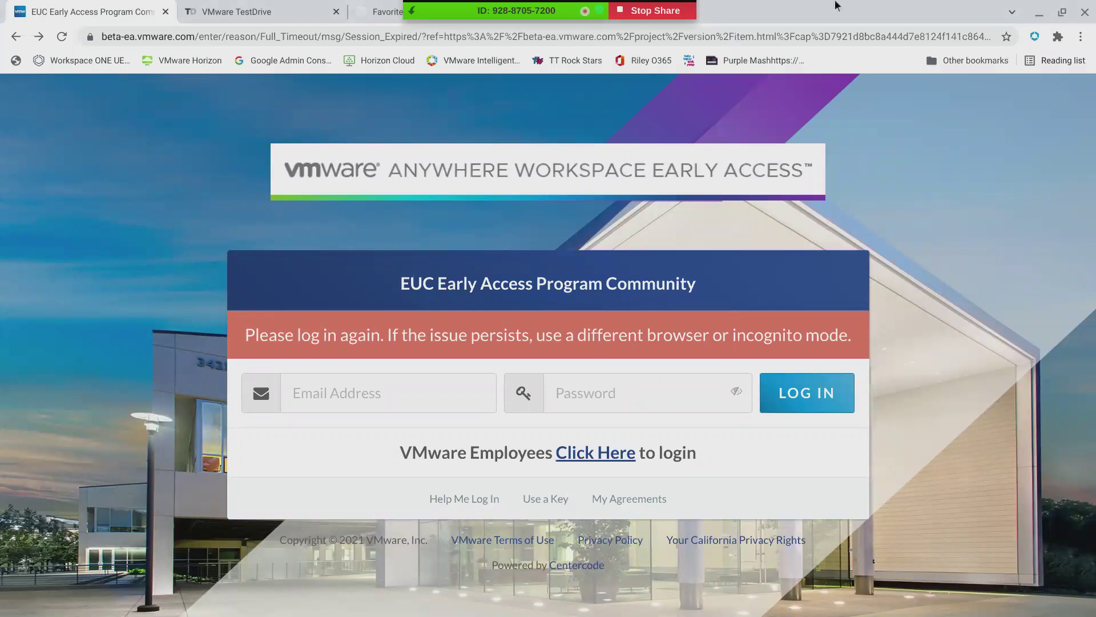
Step: Go to chrome://extensions and toggle Developer mode off and back on
click(278, 36)
text(chrome)
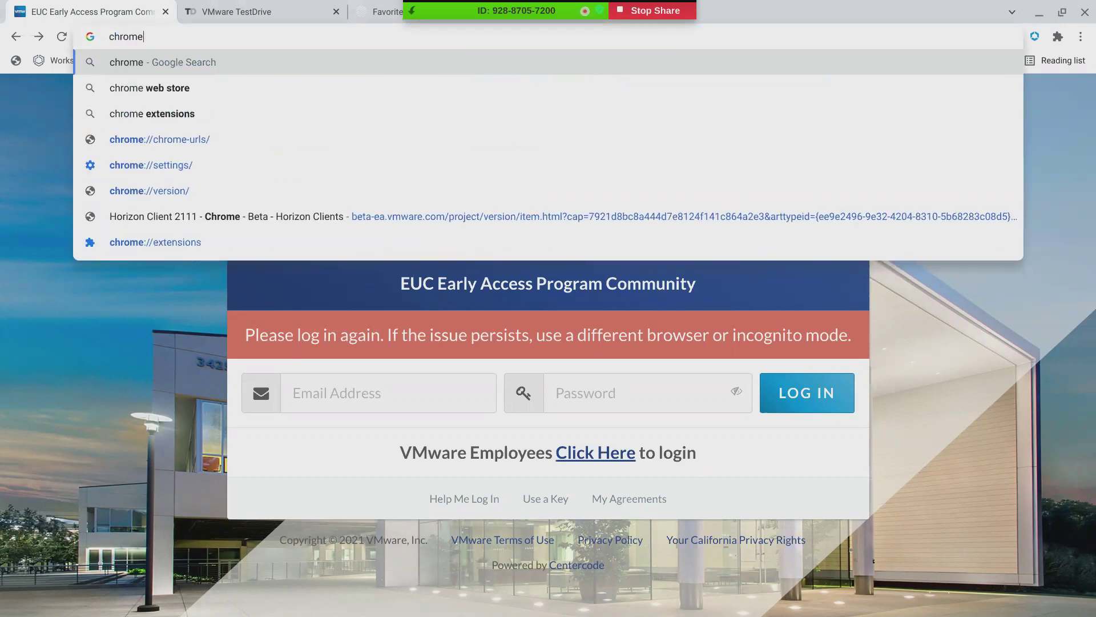
key(Down)
key(Down)
key(Down)
key(Down)
key(BackSpace)
key(BackSpace)
key(BackSpace)
key(BackSpace)
key(BackSpace)
key(BackSpace)
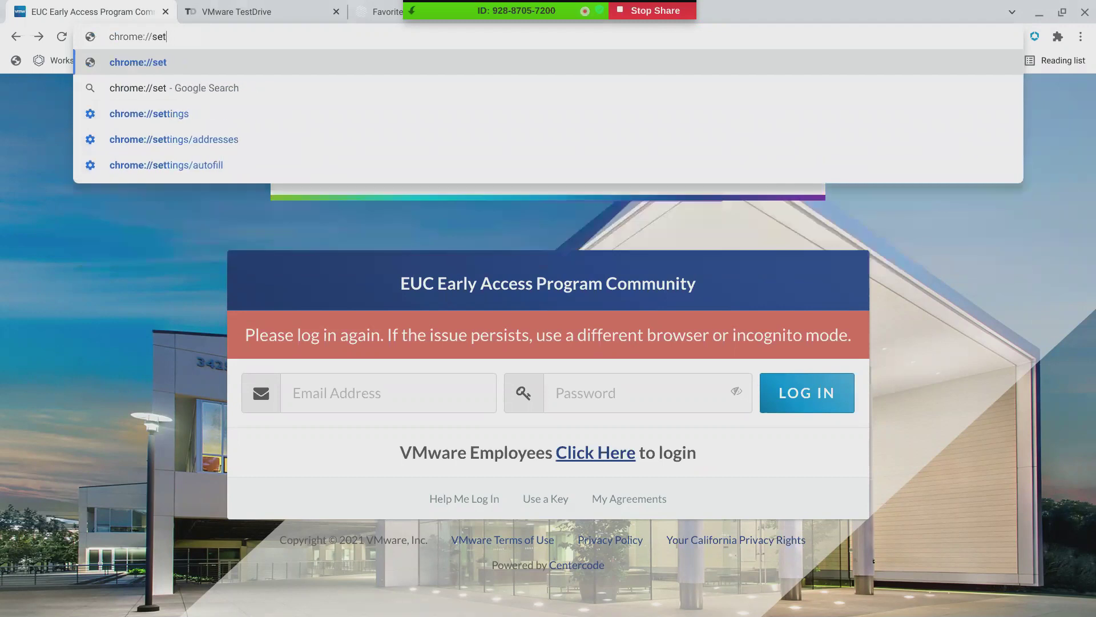
key(BackSpace)
key(BackSpace)
key(BackSpace)
text(ex)
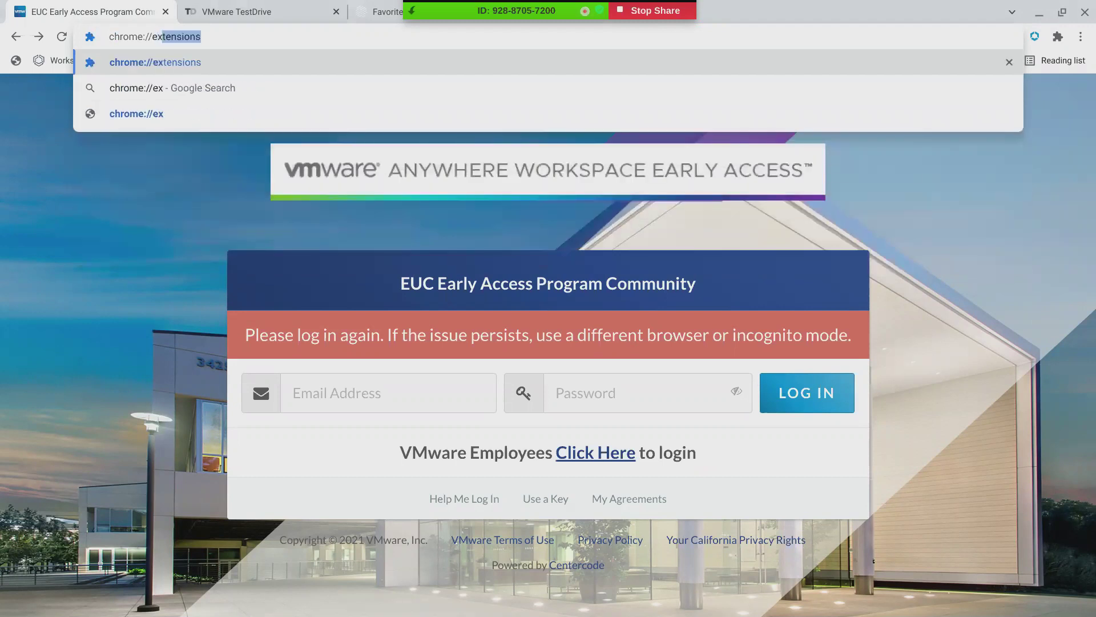
text(tensions)
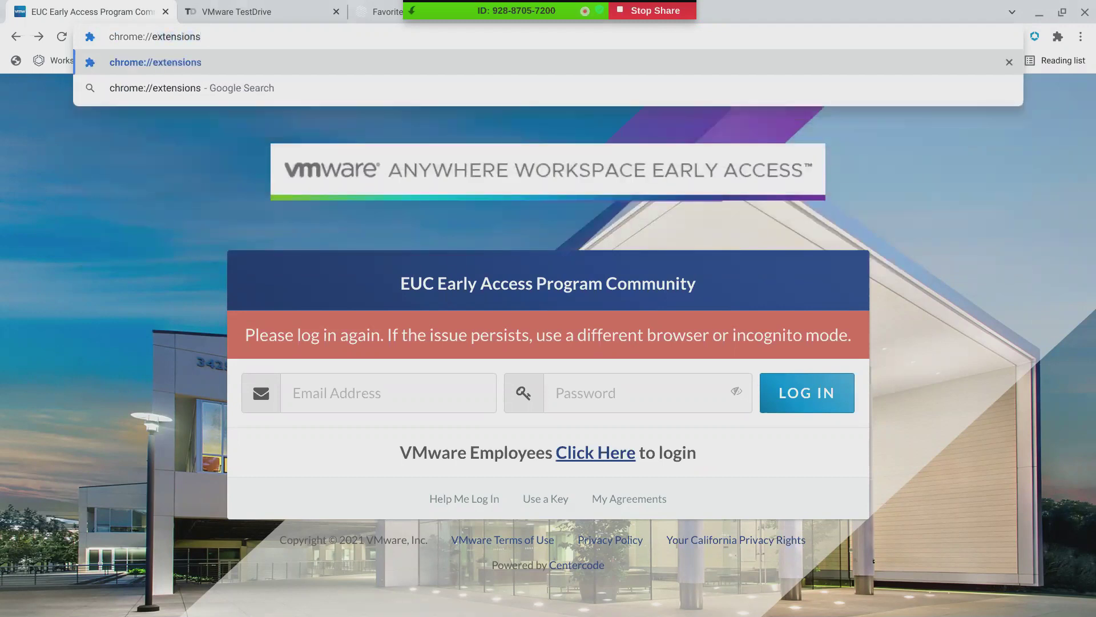
key(Return)
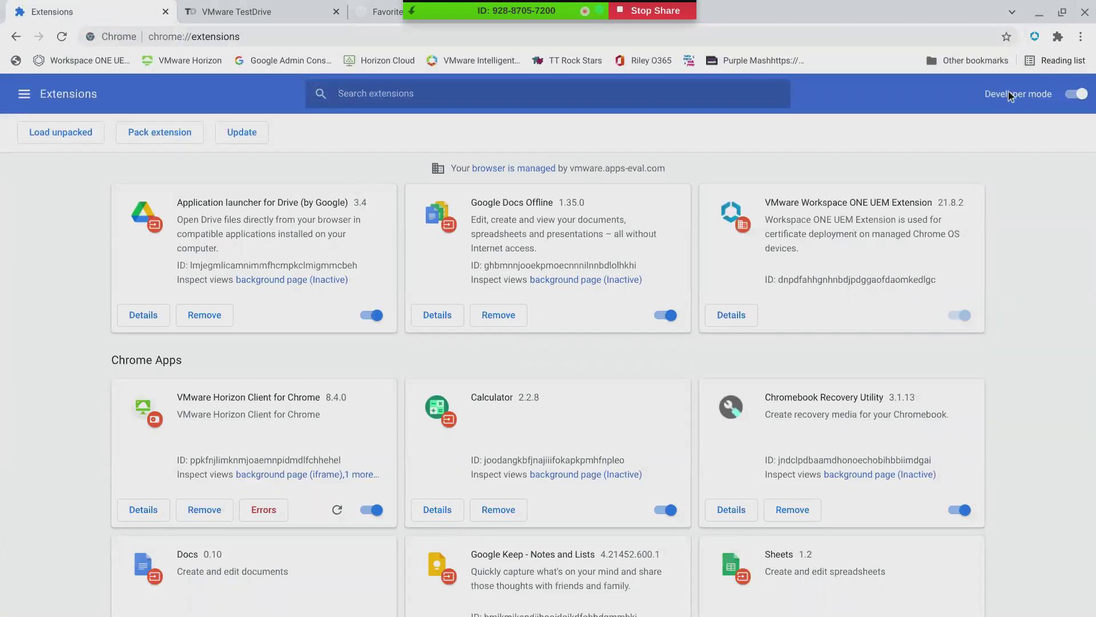
click(1079, 97)
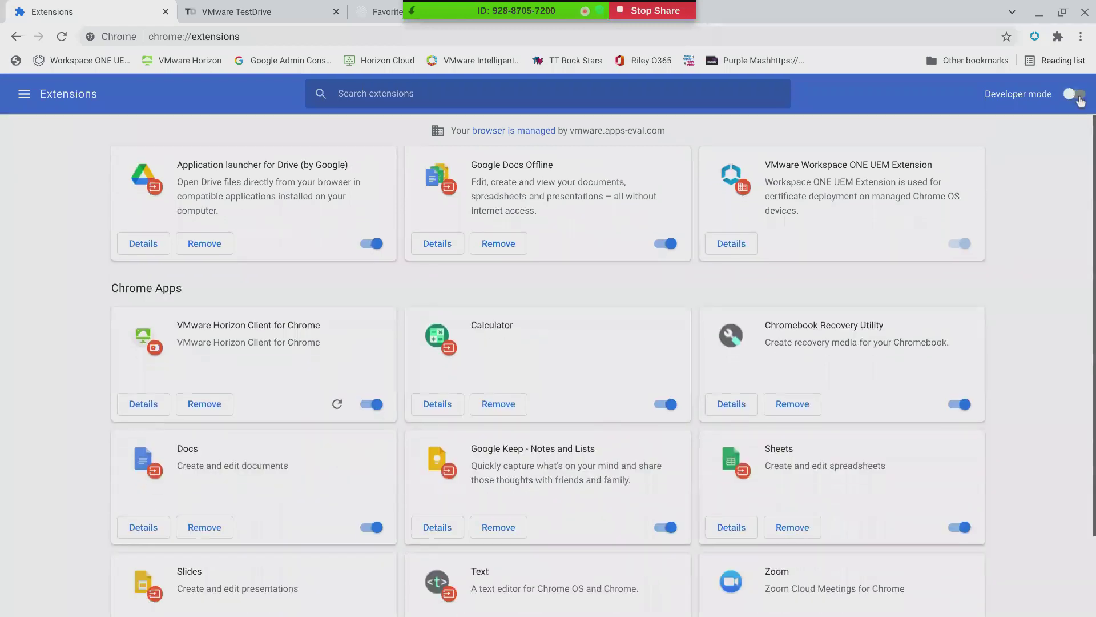
click(1079, 97)
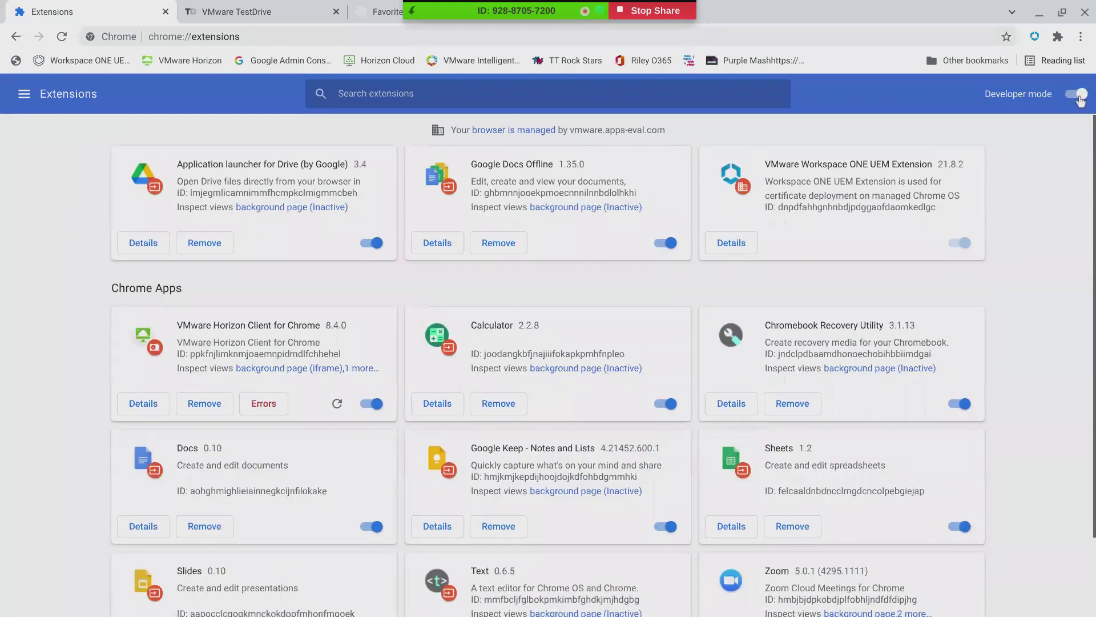
Step: Cancel loading New folder from Downloads as an unpacked extension and switch to the VMware TestDrive tab
click(57, 135)
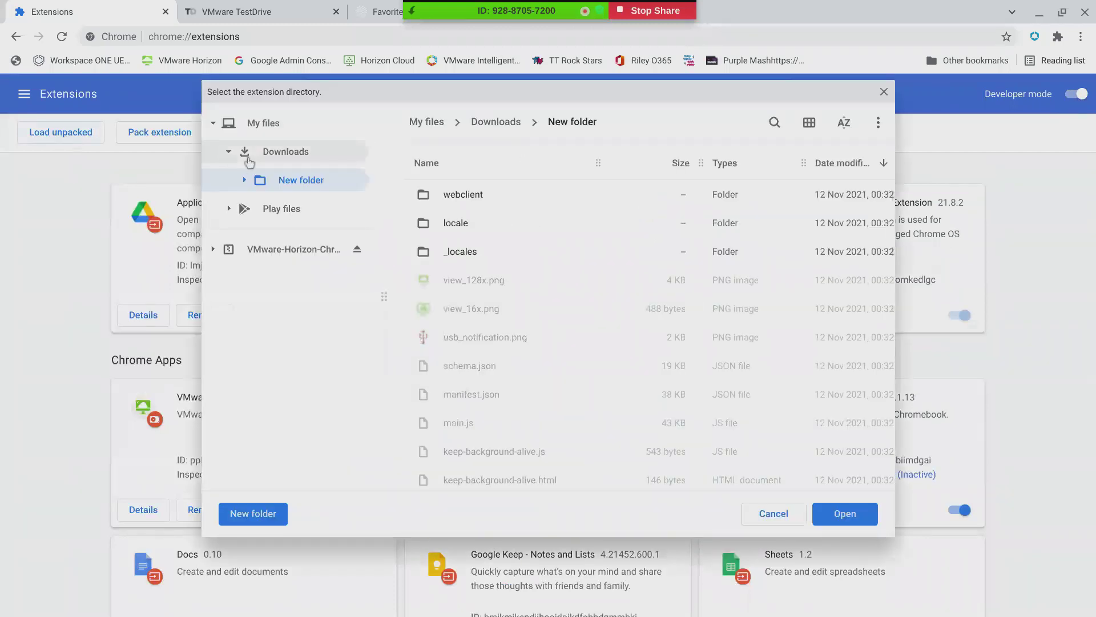
click(280, 157)
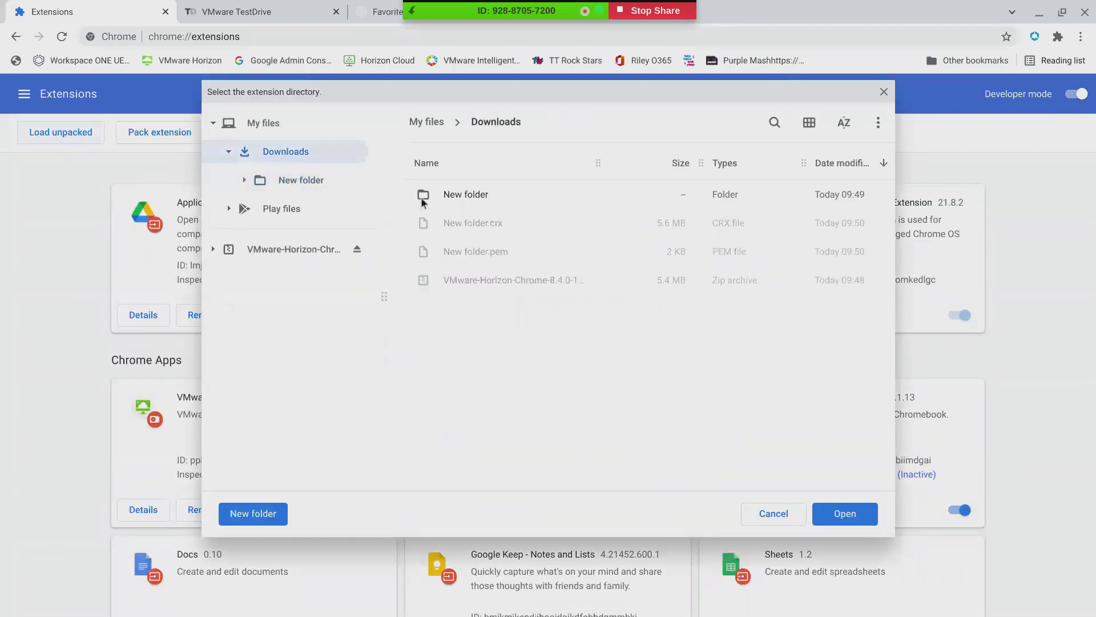
click(461, 202)
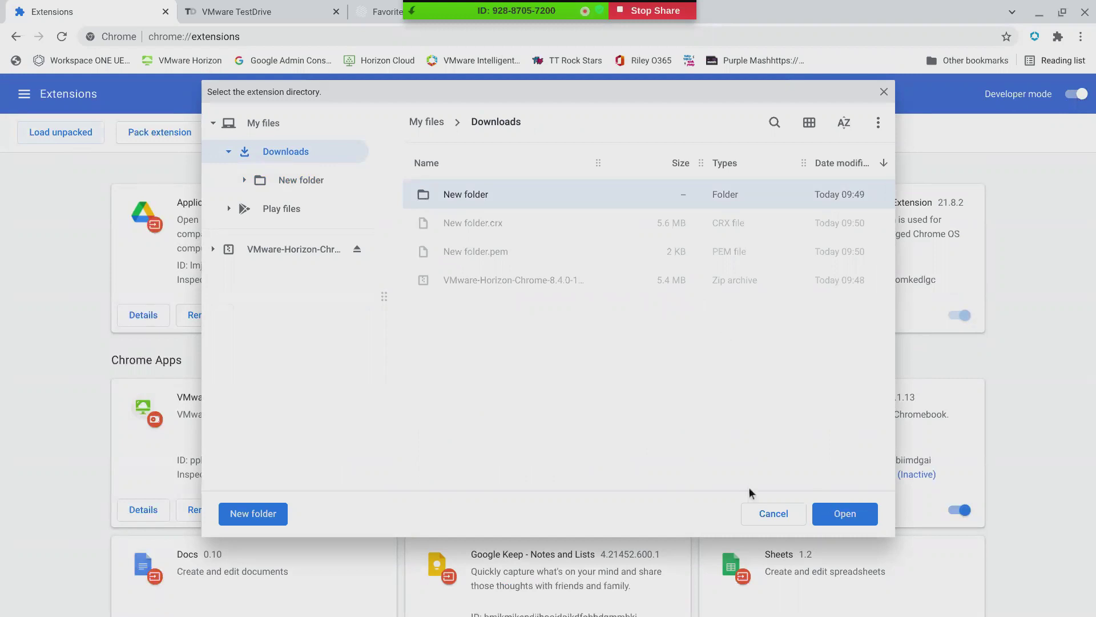
click(774, 513)
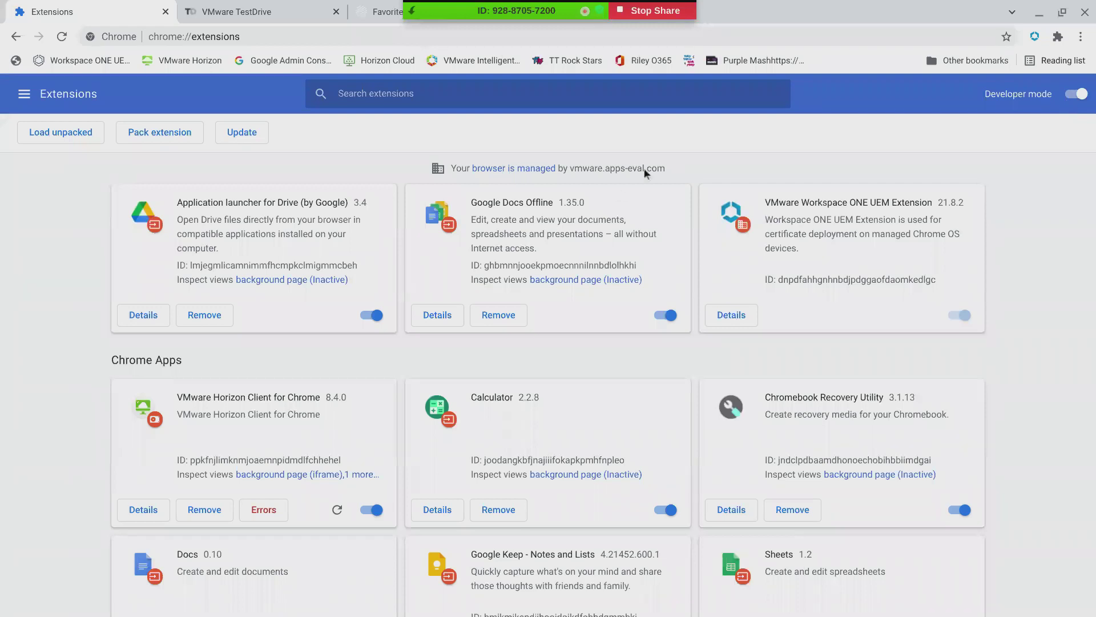
click(302, 7)
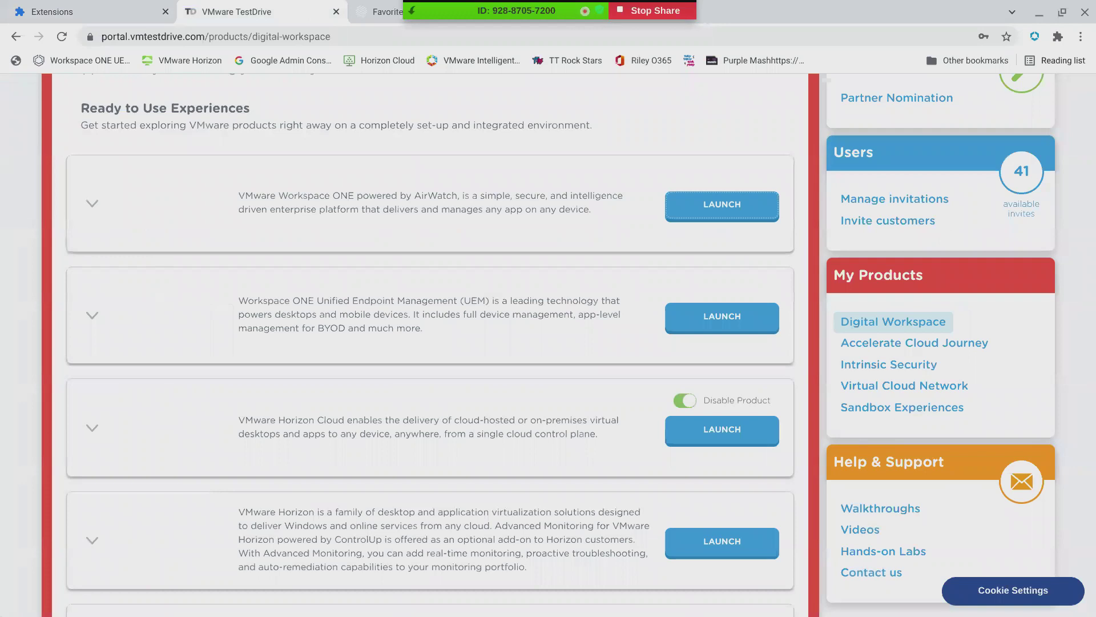
click(17, 600)
text(horizon)
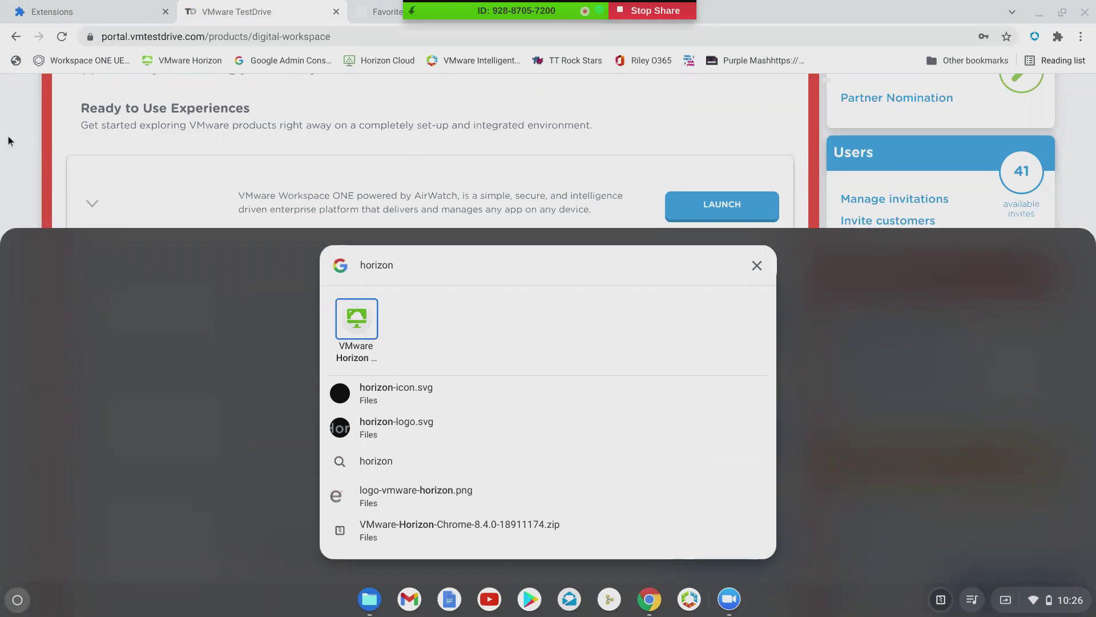
click(54, 209)
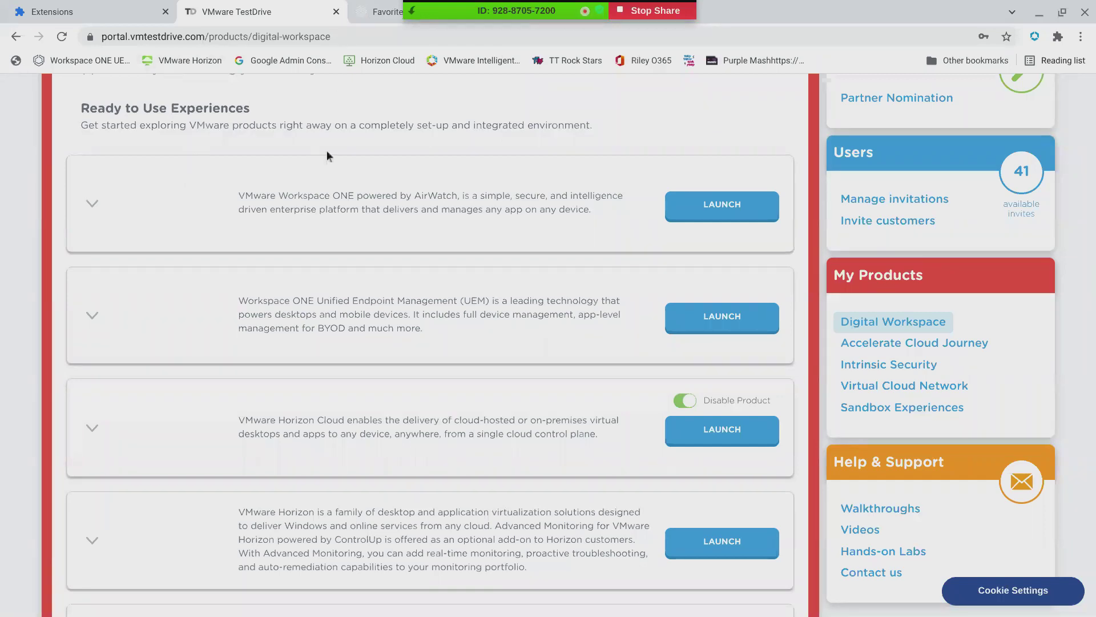
Step: Launch the TD-RDS-DESKTOPS desktop from the Workspace ONE Favorites catalog
click(380, 7)
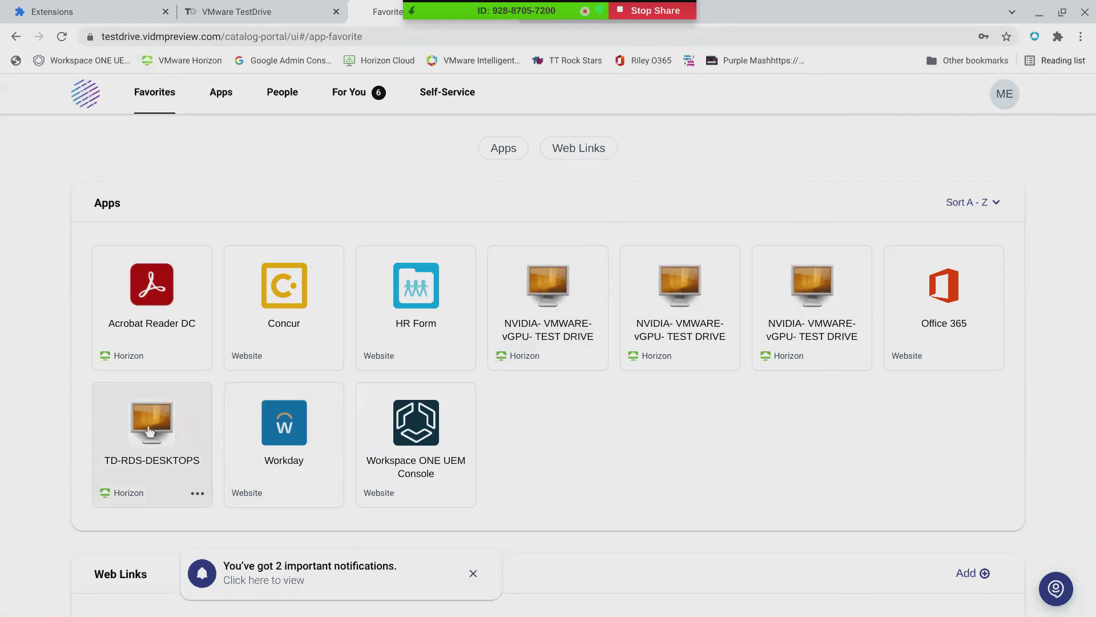
click(149, 432)
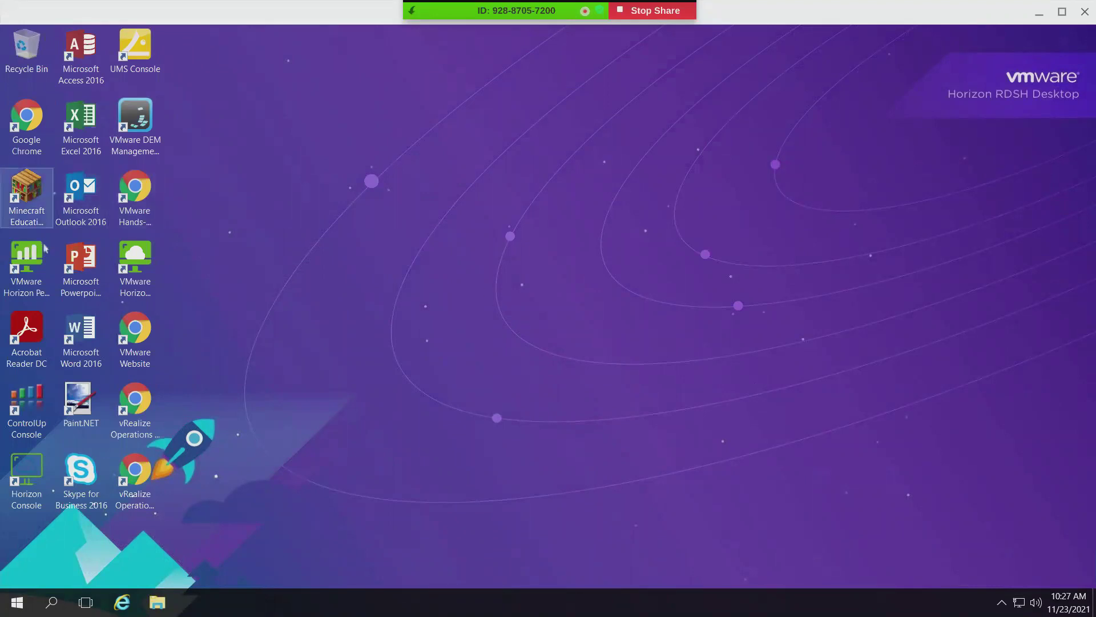
Step: Show Horizon Performance Tracker's table view (Blast, 32 Mbps, 133 ms), then bring up the Start menu
double_click(23, 264)
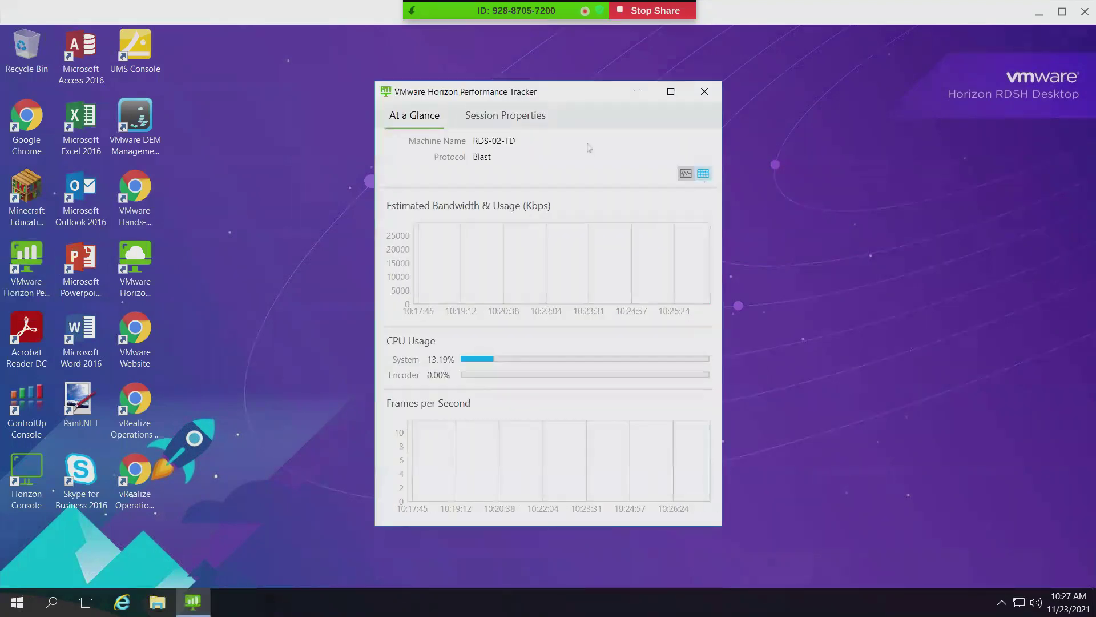
click(703, 174)
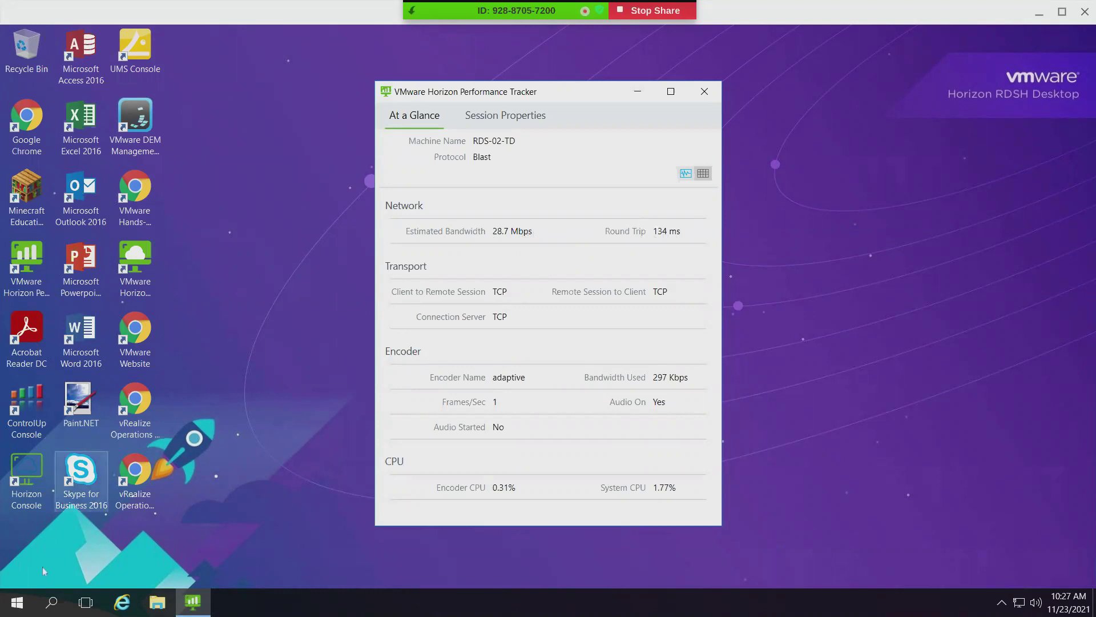
click(20, 601)
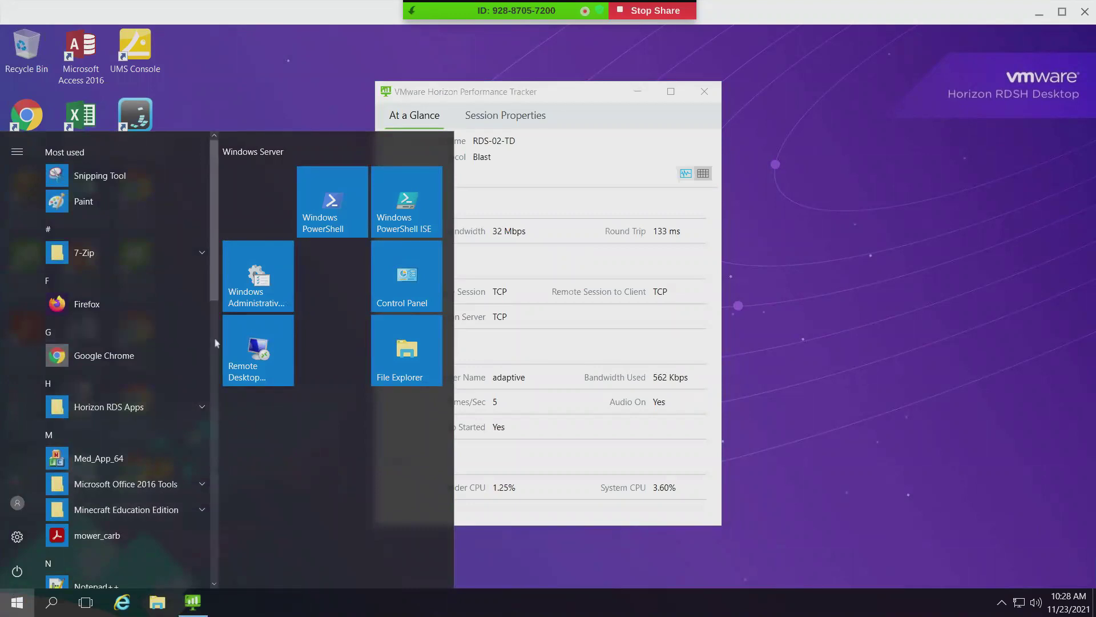
Step: Search Windows for 'word' and launch Microsoft Word 2016
scroll(215, 371, down, 10)
scroll(212, 445, down, 5)
scroll(208, 212, up, 10)
scroll(207, 213, up, 1)
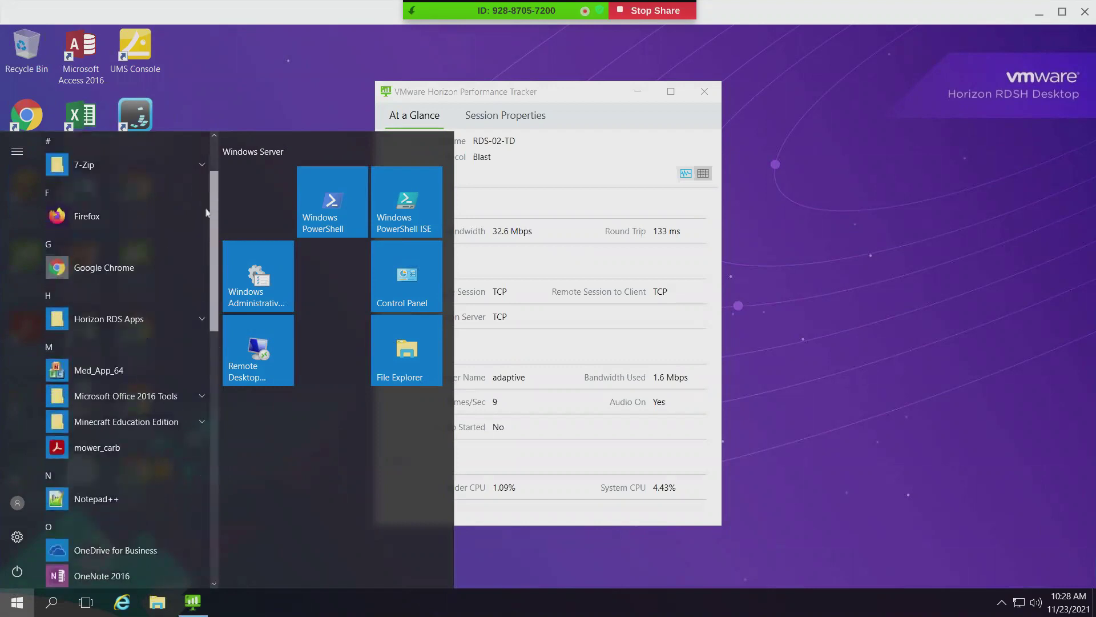
click(53, 605)
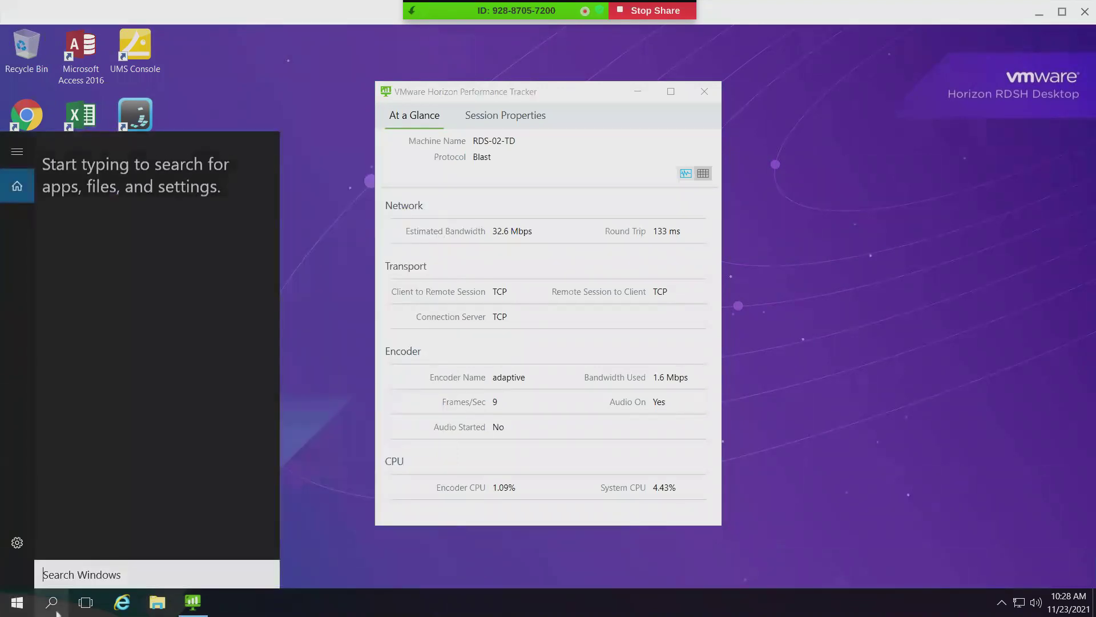
text(word)
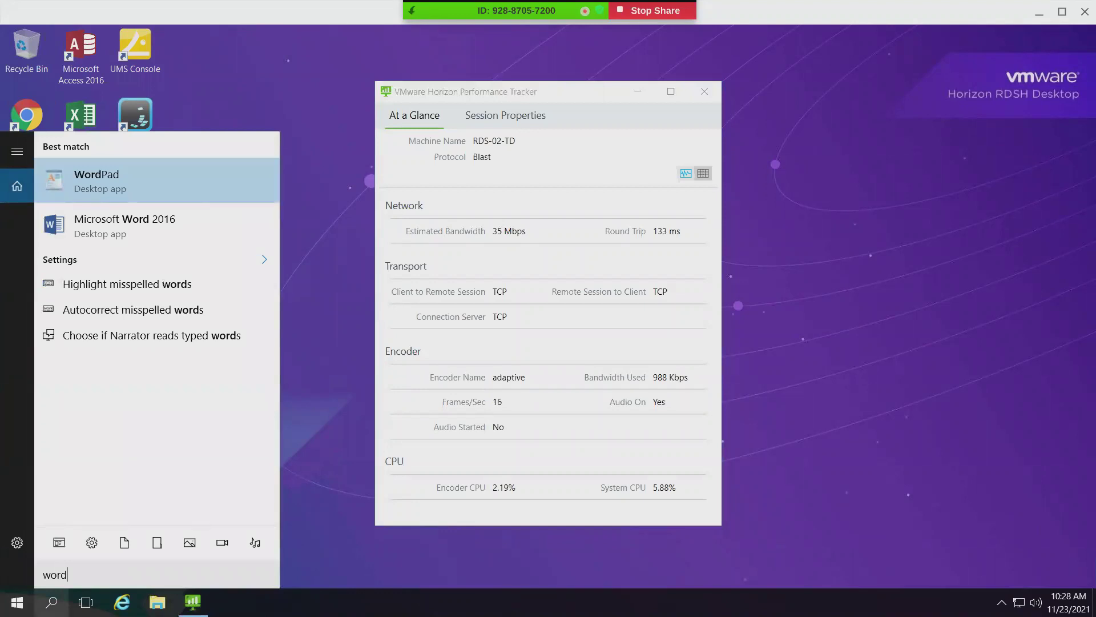
key(Down)
key(Return)
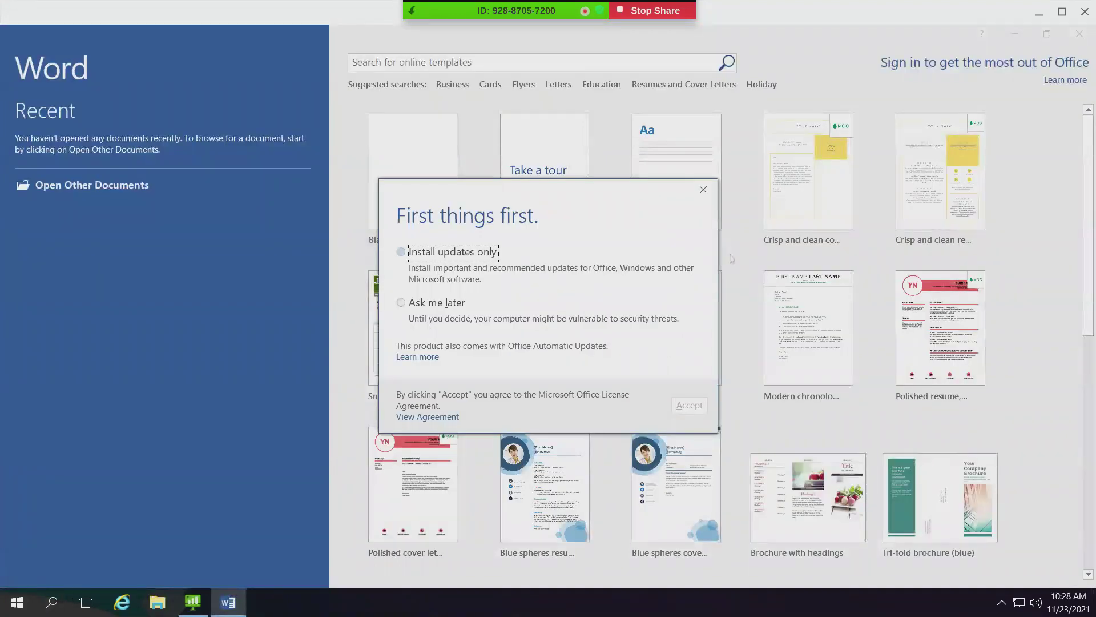
Step: Choose Ask me later for updates and create Document1 from the Modern chronological cover letter template
click(448, 304)
click(683, 409)
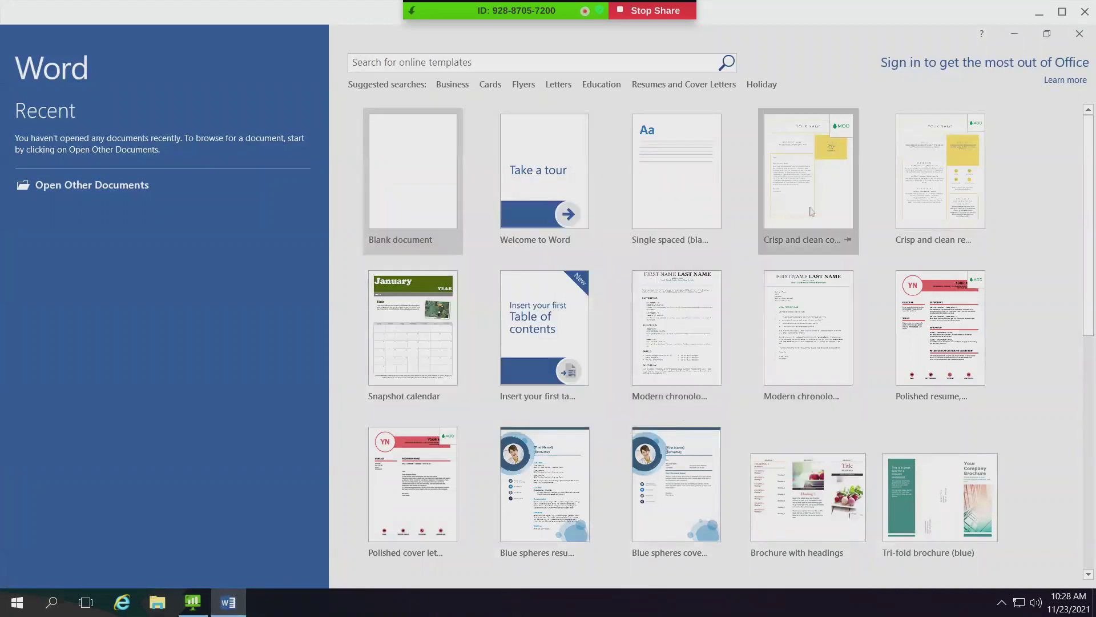
click(832, 336)
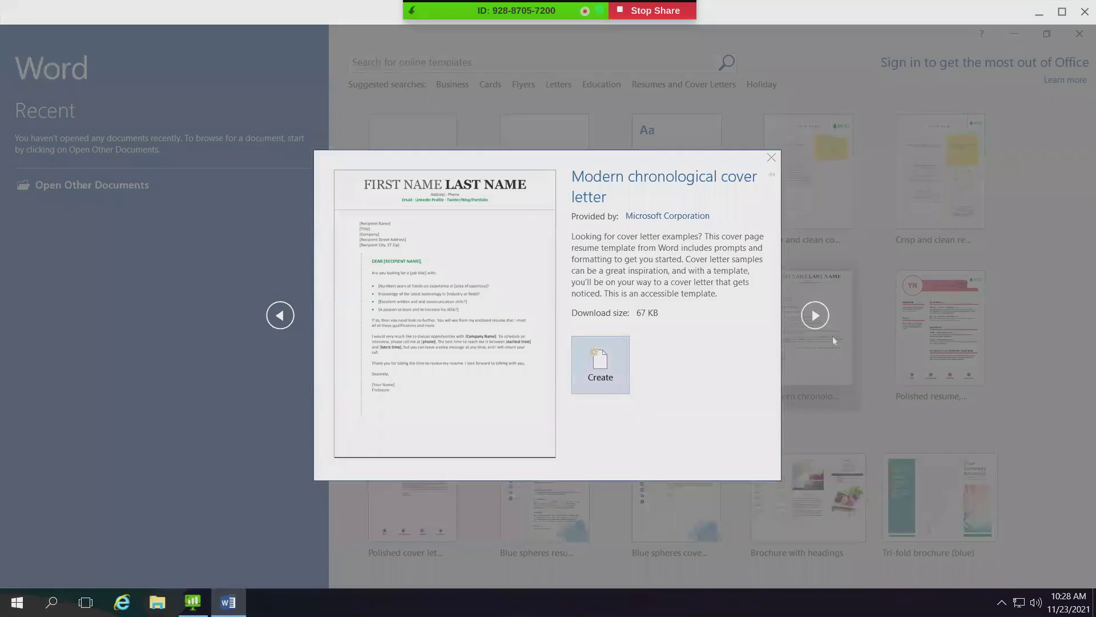
click(611, 359)
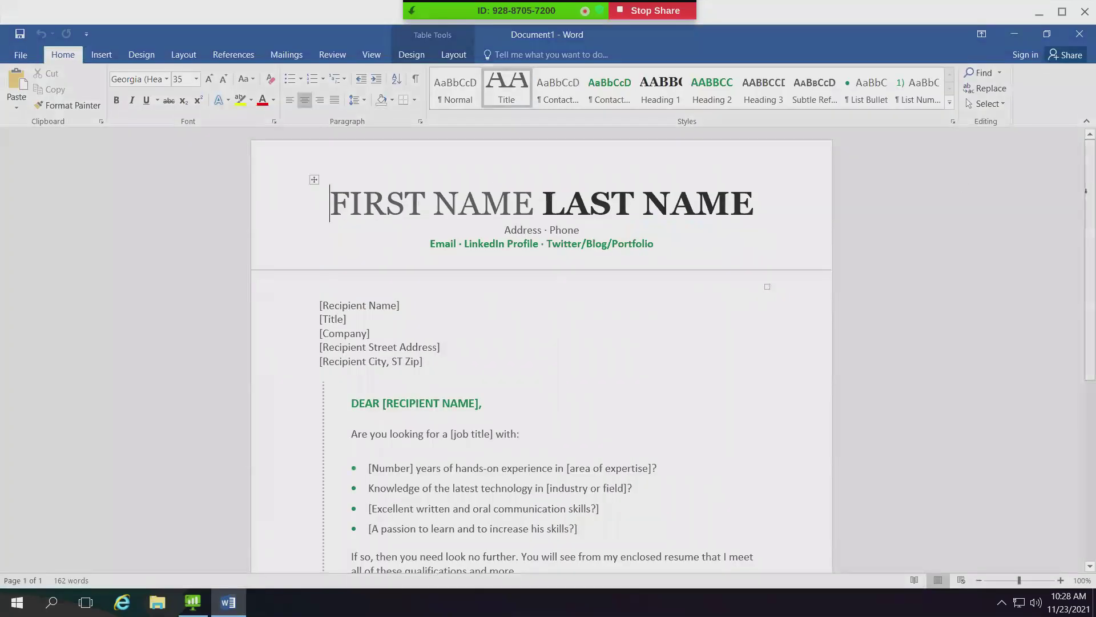
mouse_move(1089, 199)
mouse_down()
mouse_move(1089, 351)
mouse_move(1089, 209)
mouse_up()
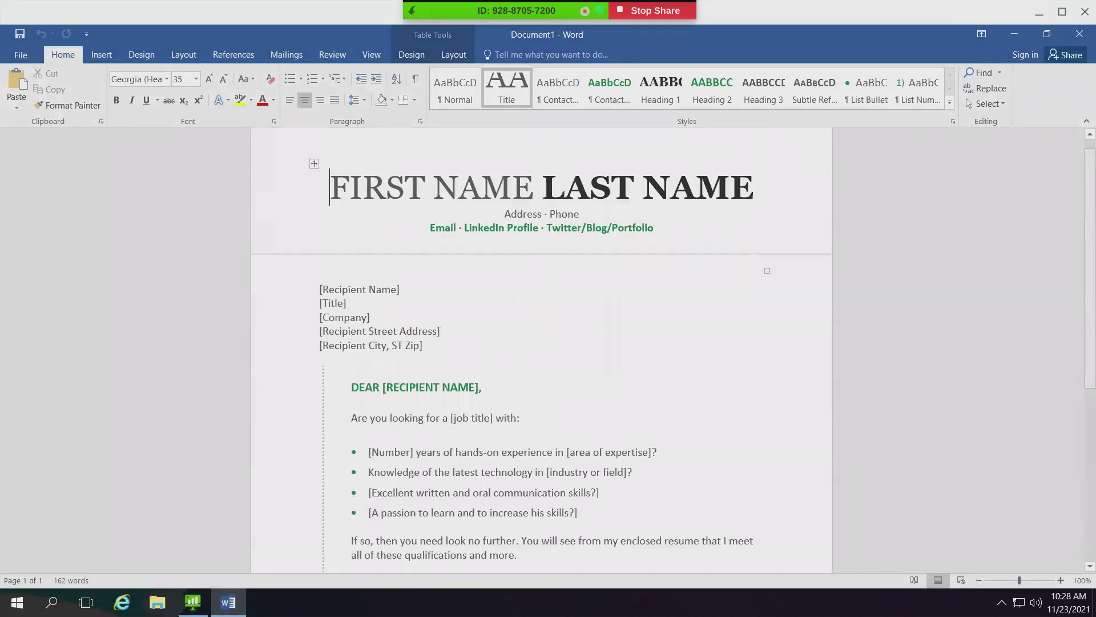